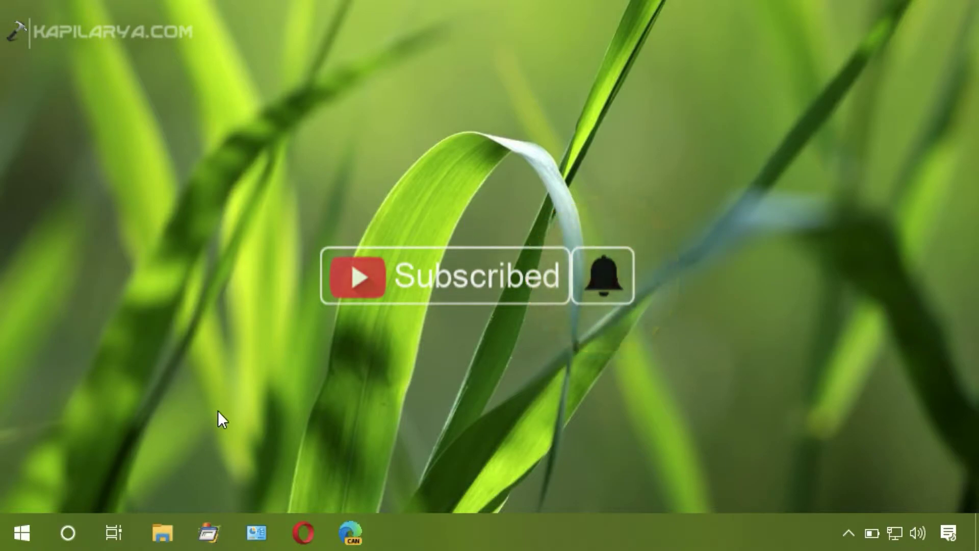
Step: Open Device Manager, expand Network adapters and select the Intel(R) PRO/1000 MT Desktop Adapter
right_click(30, 522)
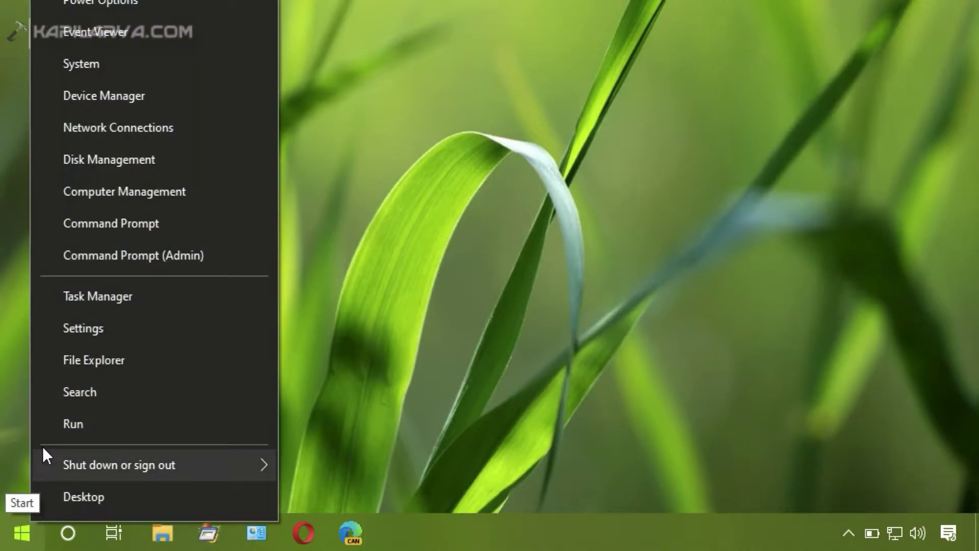
left_click(151, 108)
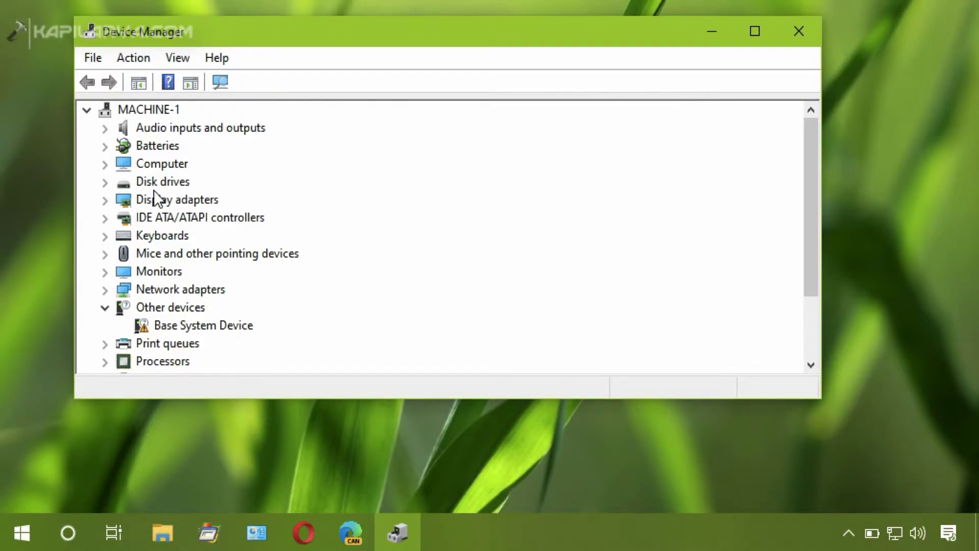
left_click(106, 290)
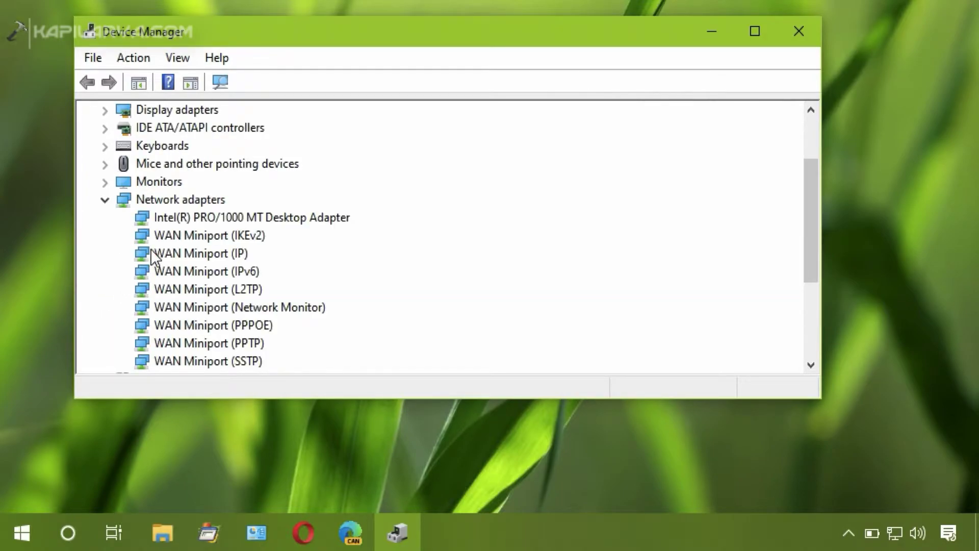
left_click(196, 223)
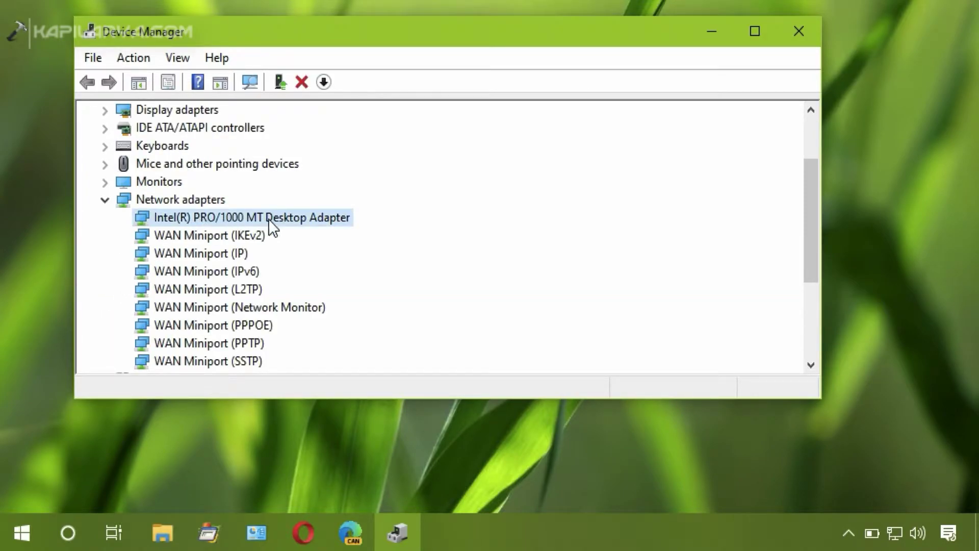
Step: Show the Intel adapter's Hardware Ids on the Details tab of its properties
double_click(339, 220)
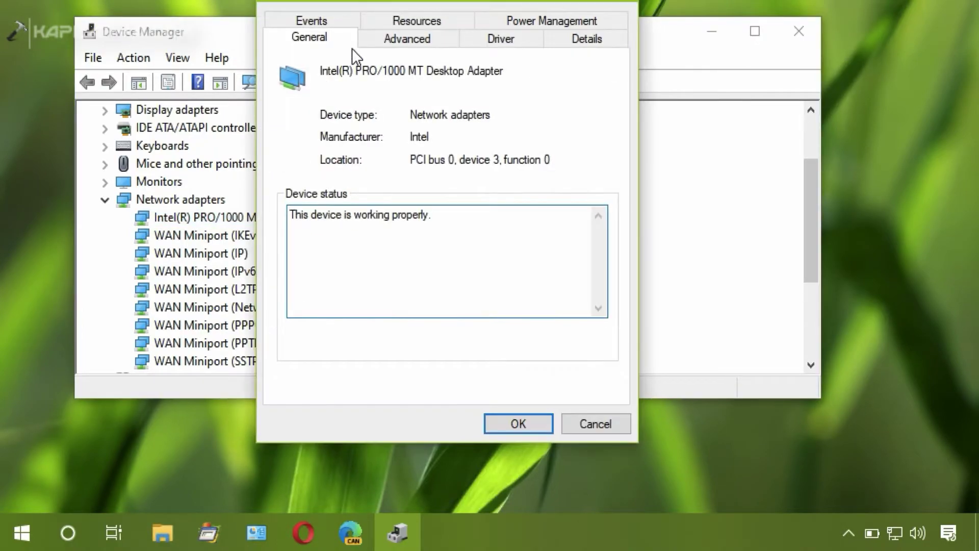
mouse_move(372, 2)
left_mouse_down()
mouse_move(421, 47)
mouse_move(439, 41)
left_mouse_up()
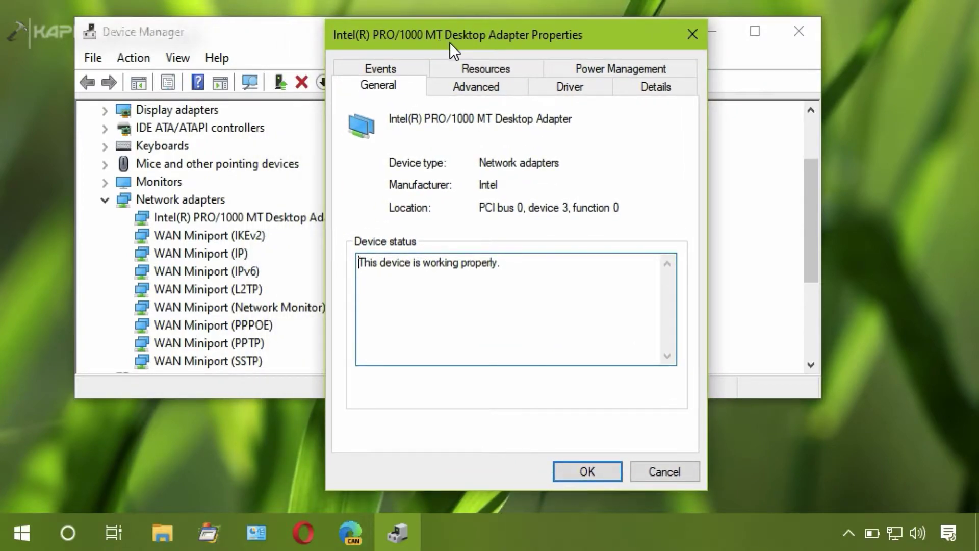
left_click(656, 93)
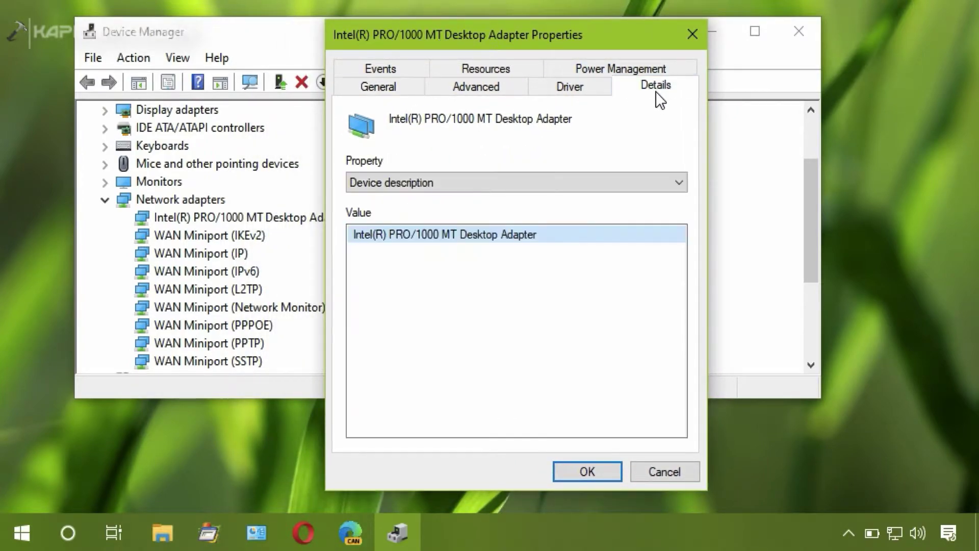
left_click(632, 184)
left_click(479, 167)
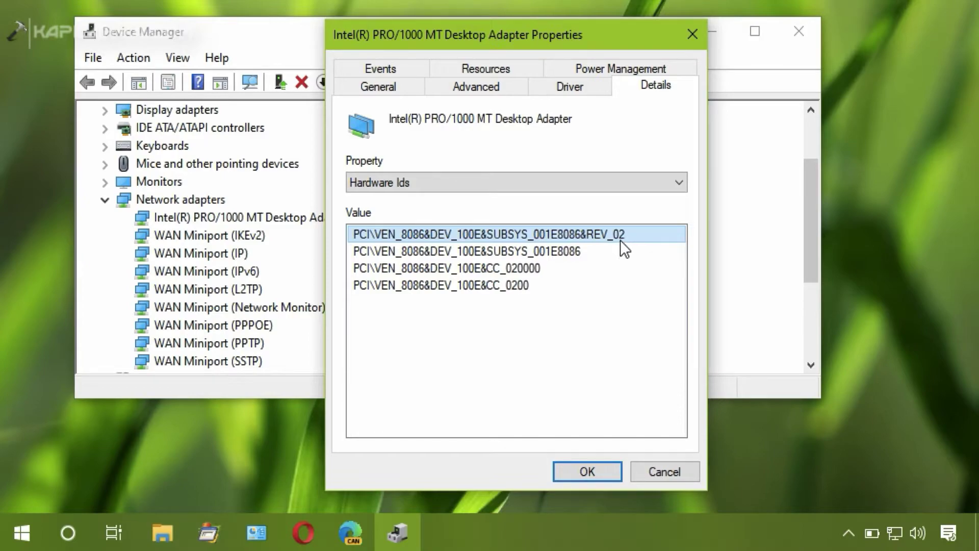
Step: Copy hardware ID PCI\VEN_8086&DEV_100E&SUBSYS_001E8086, close the properties and minimise Device Manager
left_click(590, 247)
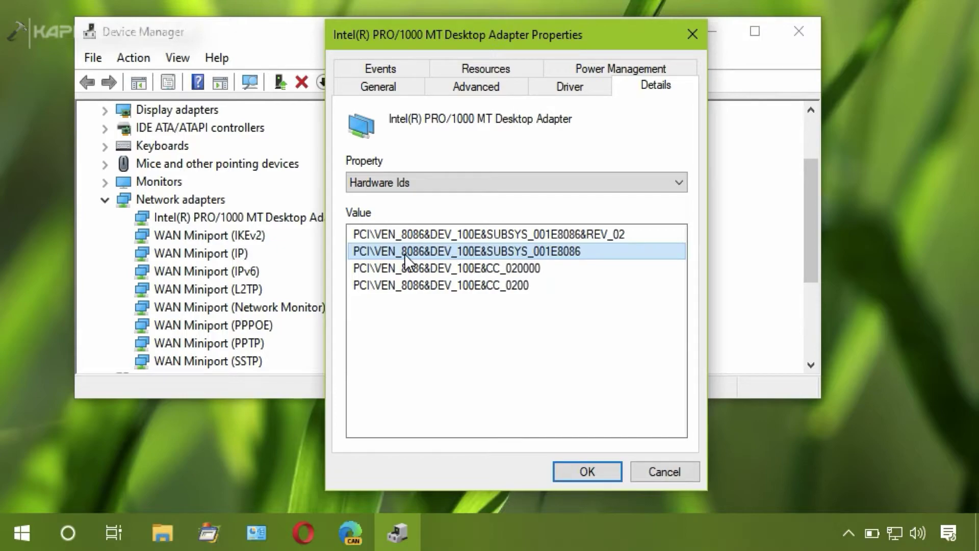
right_click(589, 253)
left_click(597, 265)
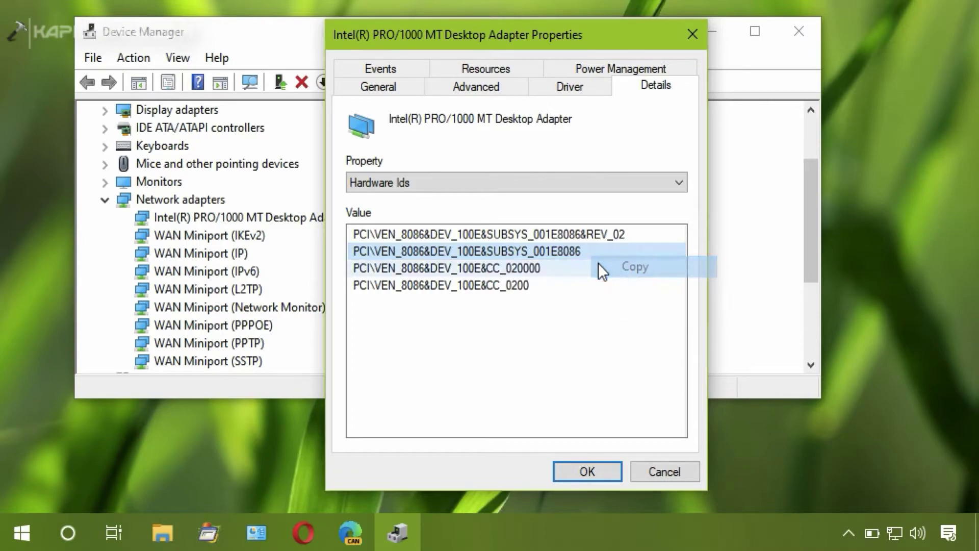
left_click(691, 35)
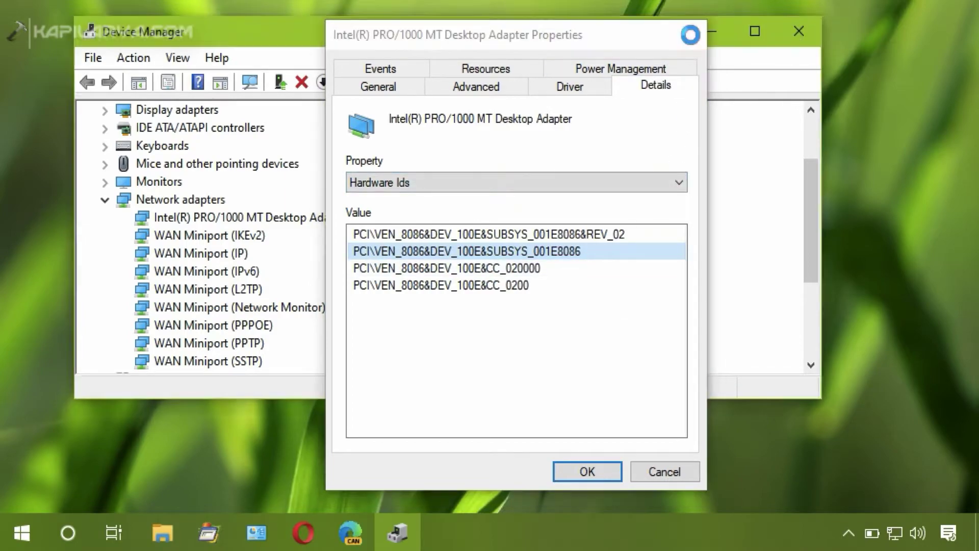
left_click(706, 39)
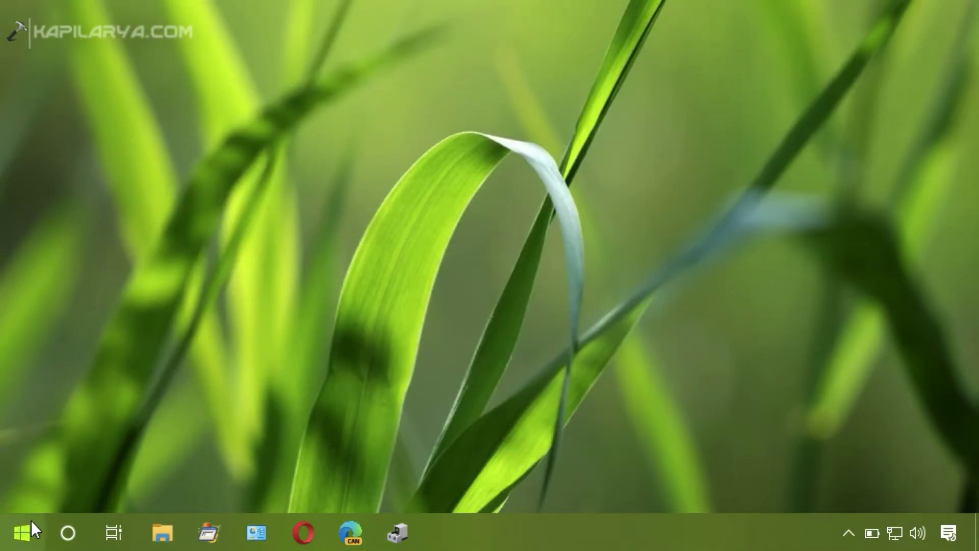
Step: Run gpedit.msc from the Start menu's Run prompt
right_click(36, 523)
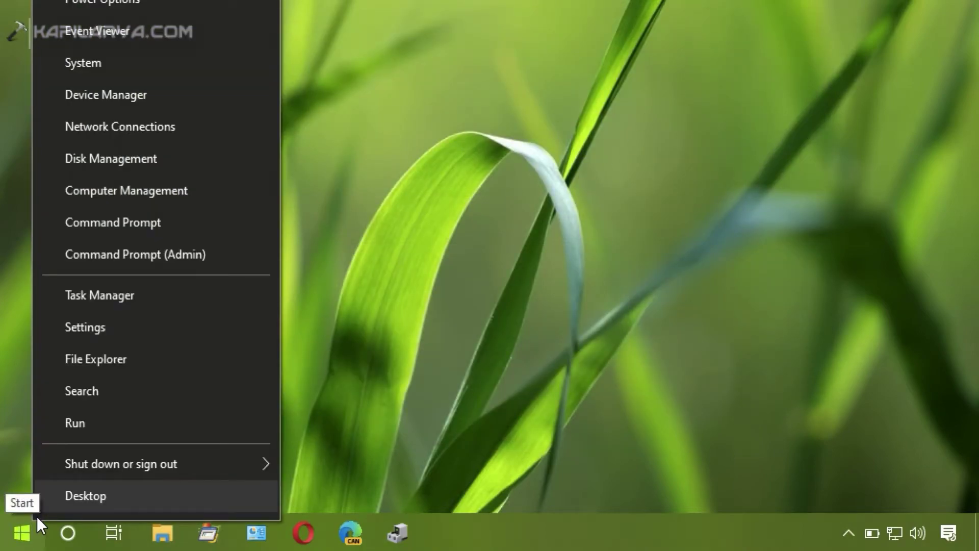
left_click(55, 428)
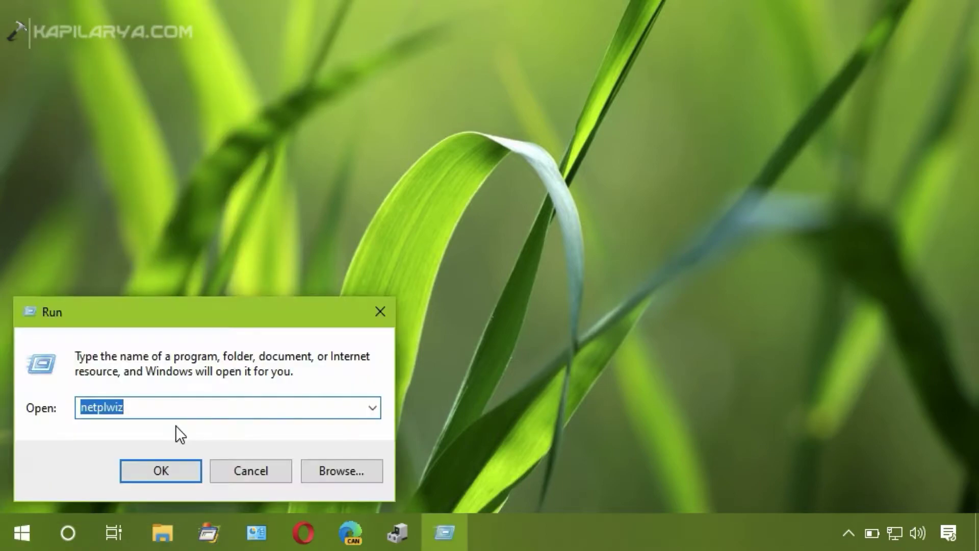
type("gp")
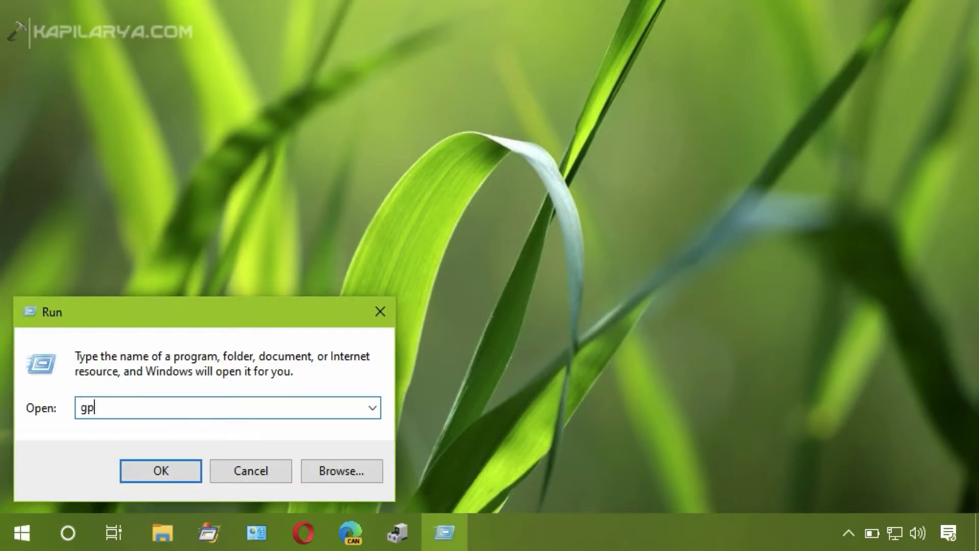
type("edit.")
type("msc")
key("Return")
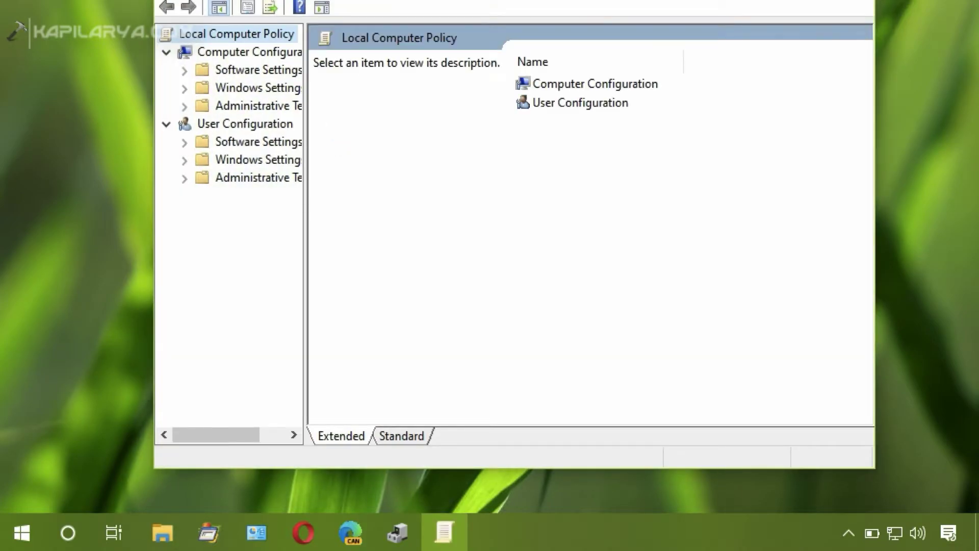
Step: Navigate to Computer Configuration > Administrative Templates > System > Device Installation in Standard view
left_click_drag(387, 3, 393, 29)
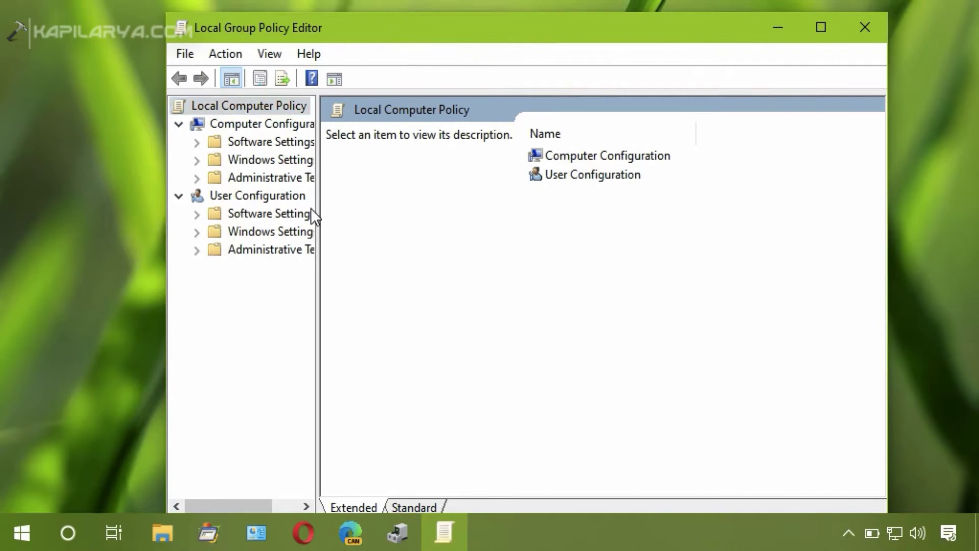
double_click(261, 175)
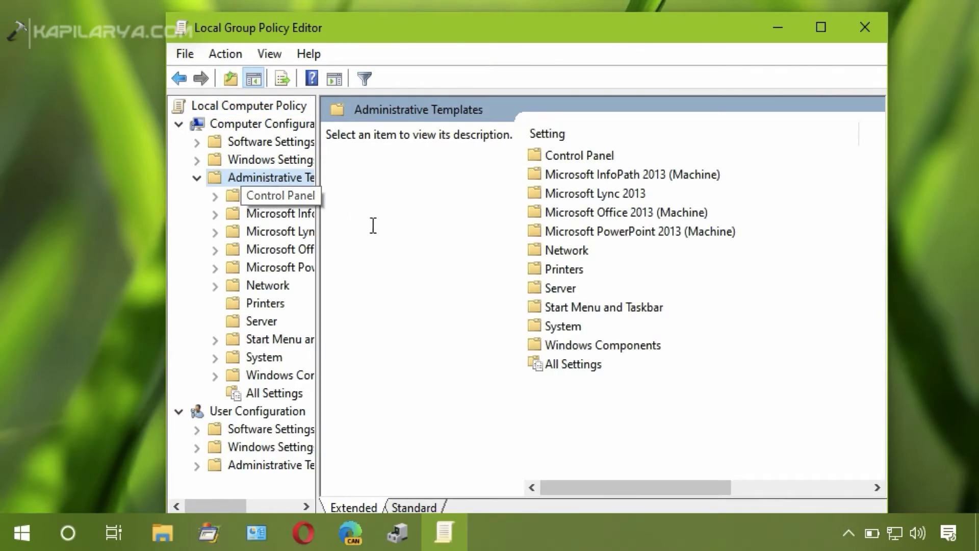
double_click(567, 327)
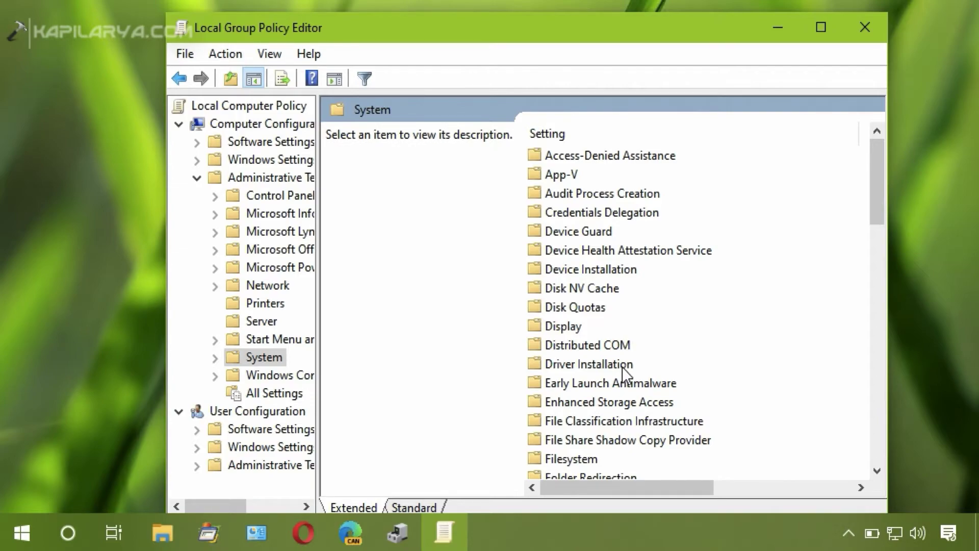
double_click(617, 276)
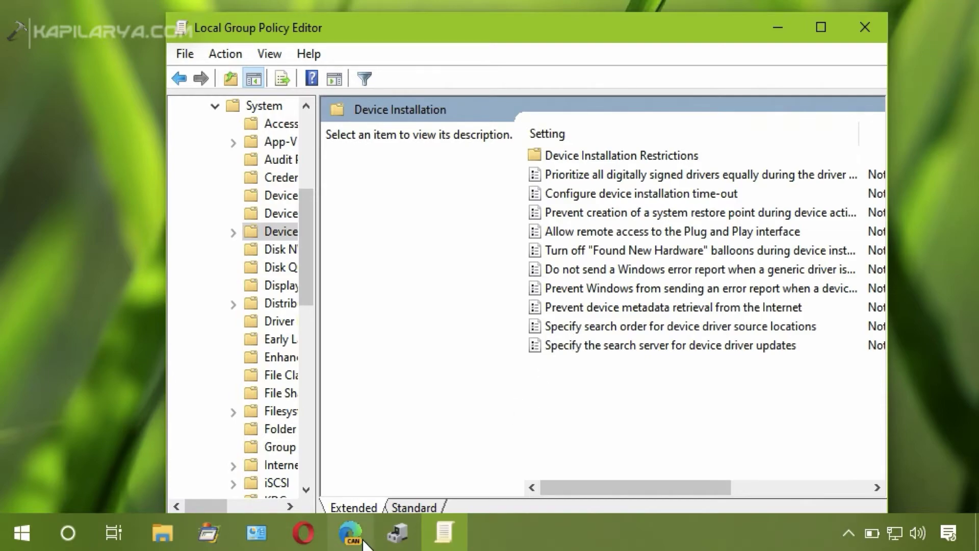
left_click(415, 506)
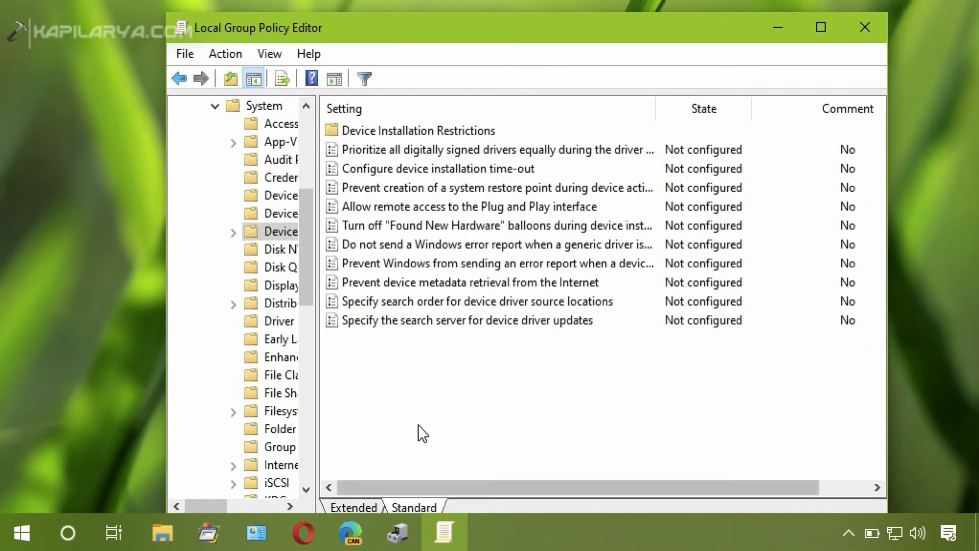
Step: Open Device Installation Restrictions, select the device-ID prevention policy, and widen the panes and window
left_click(448, 135)
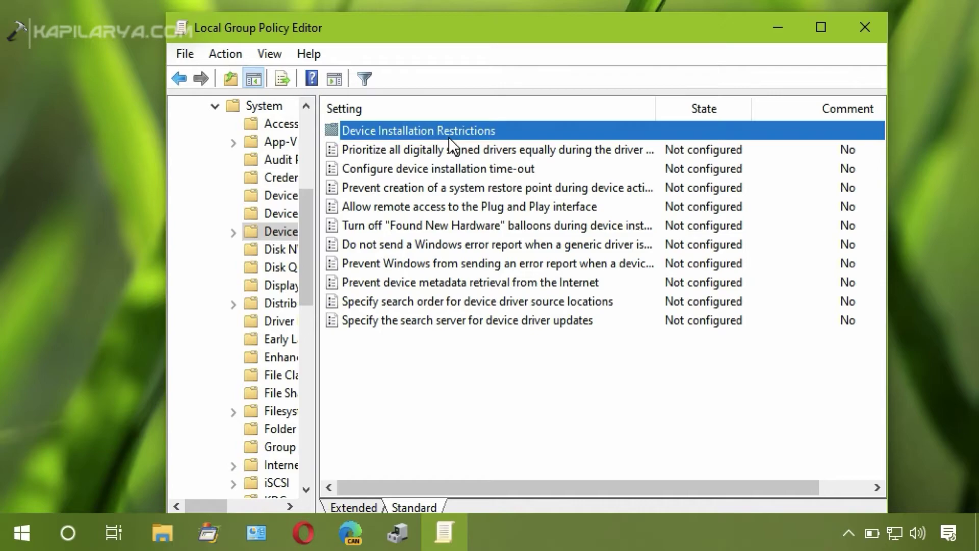
double_click(449, 137)
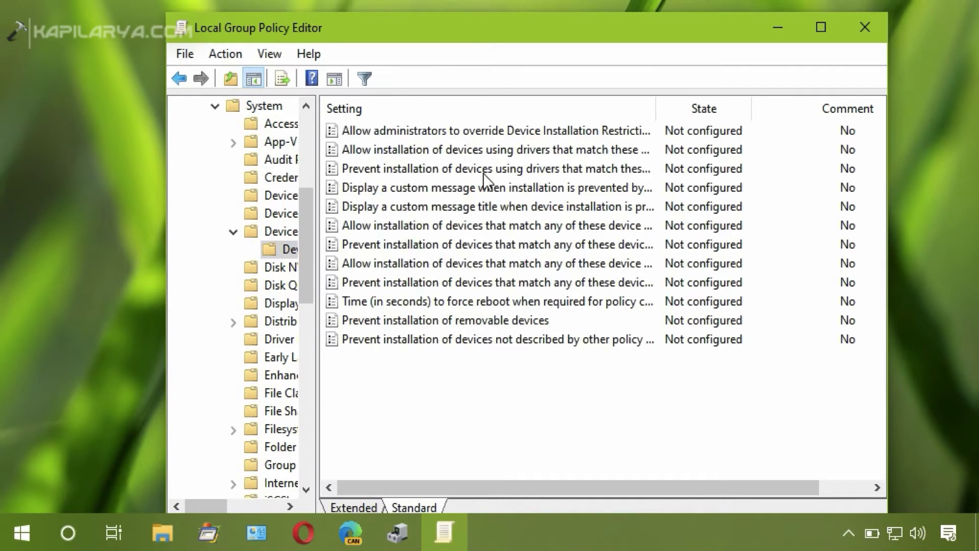
left_click(452, 247)
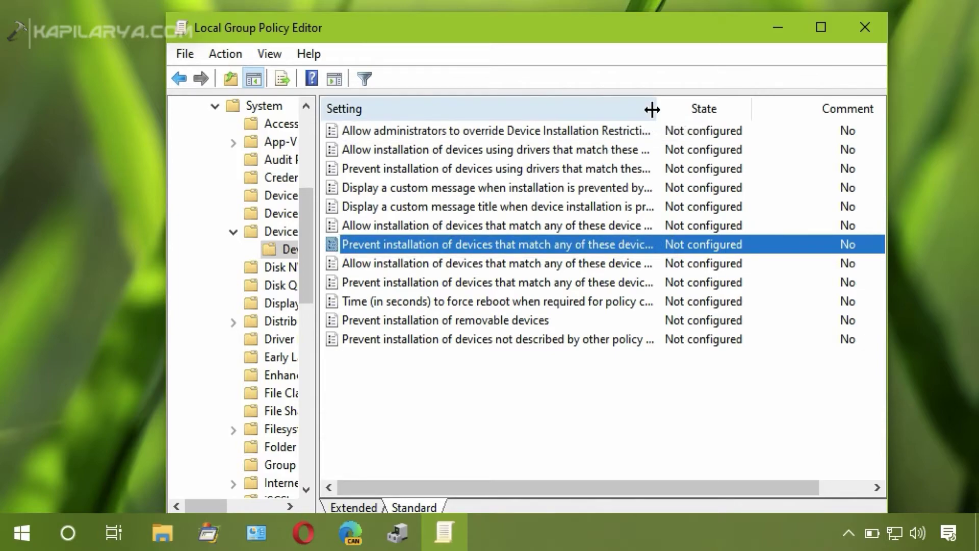
left_click_drag(657, 108, 698, 110)
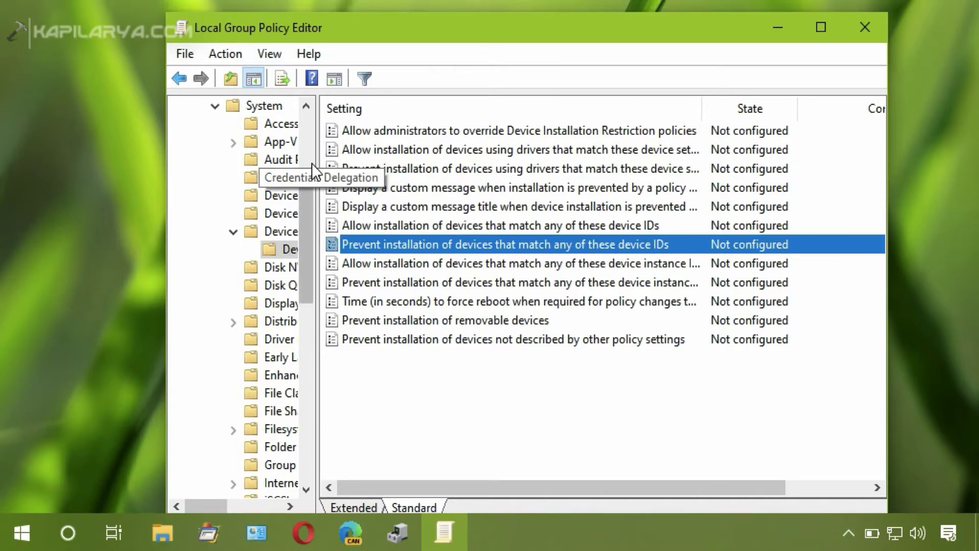
left_click_drag(315, 163, 398, 165)
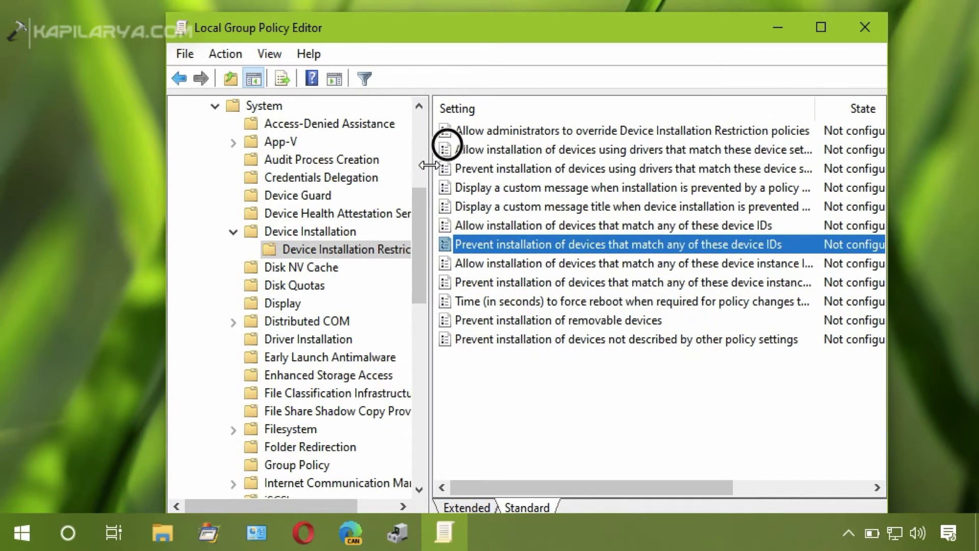
left_click_drag(399, 164, 487, 161)
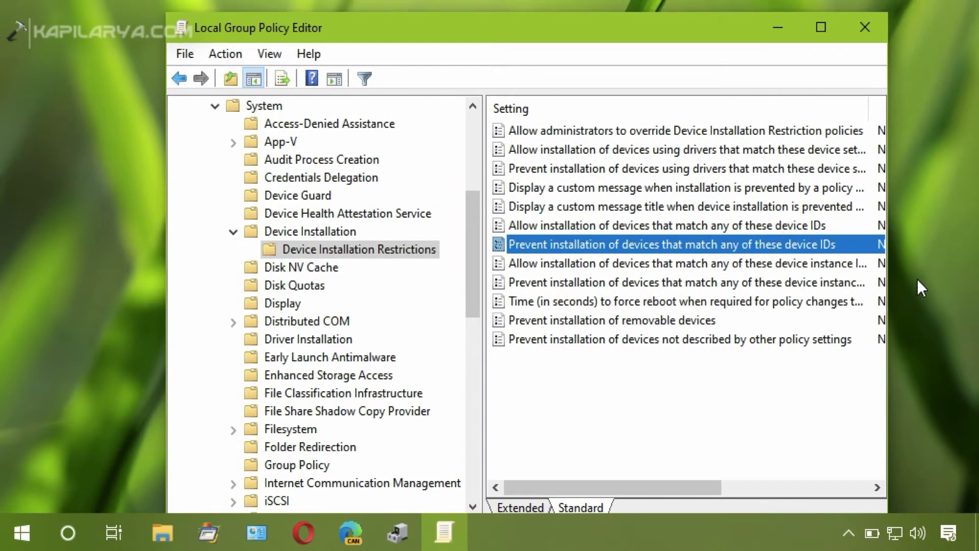
left_click_drag(888, 279, 971, 275)
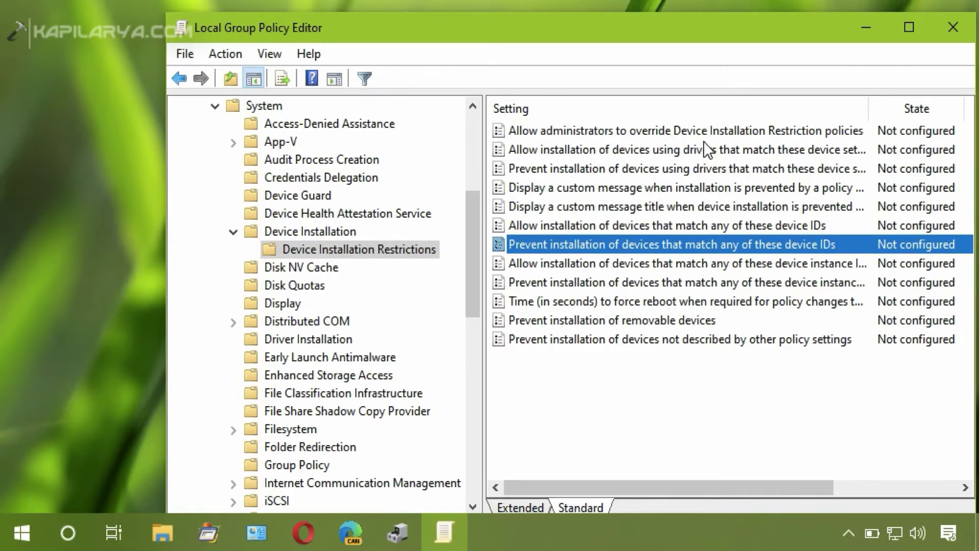
Step: Set 'Prevent installation of devices that match any of these device IDs' to Enabled and open its Show list
key("Return")
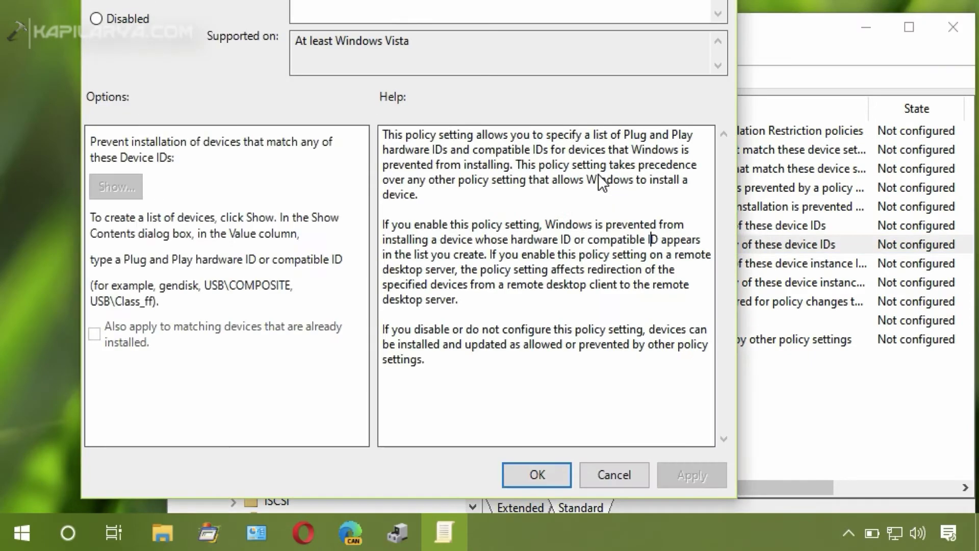
mouse_move(414, 1)
left_mouse_down()
mouse_move(586, 24)
mouse_move(571, 30)
left_mouse_up()
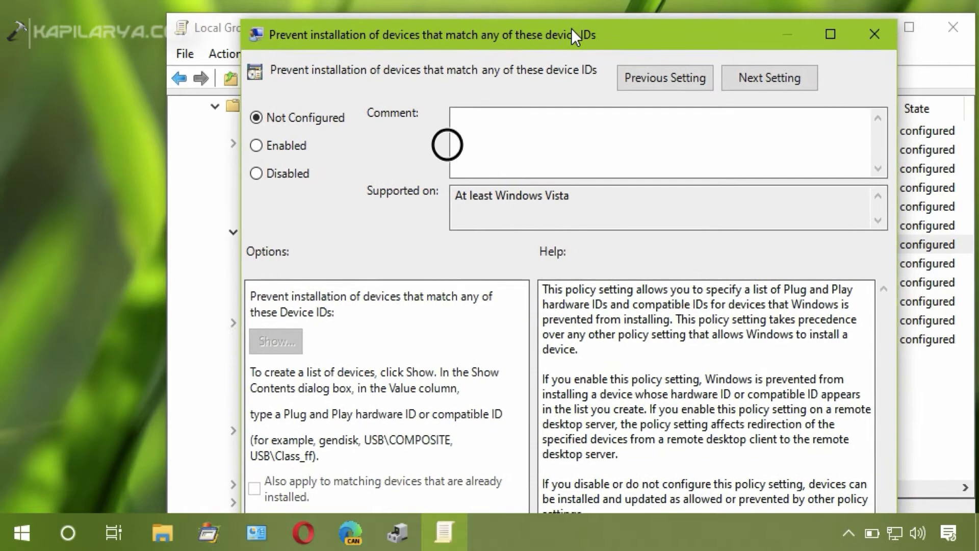
left_click(282, 148)
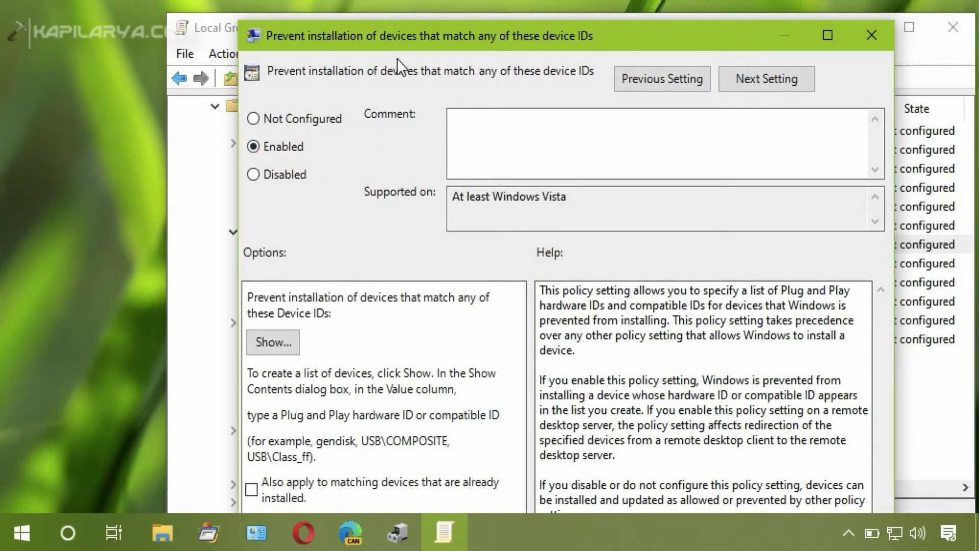
left_click_drag(410, 34, 408, 0)
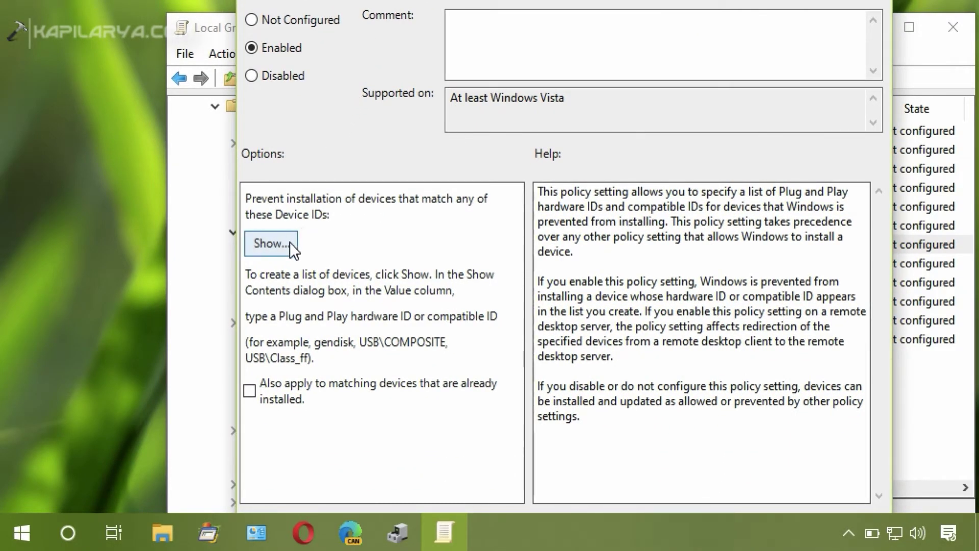
left_click(290, 244)
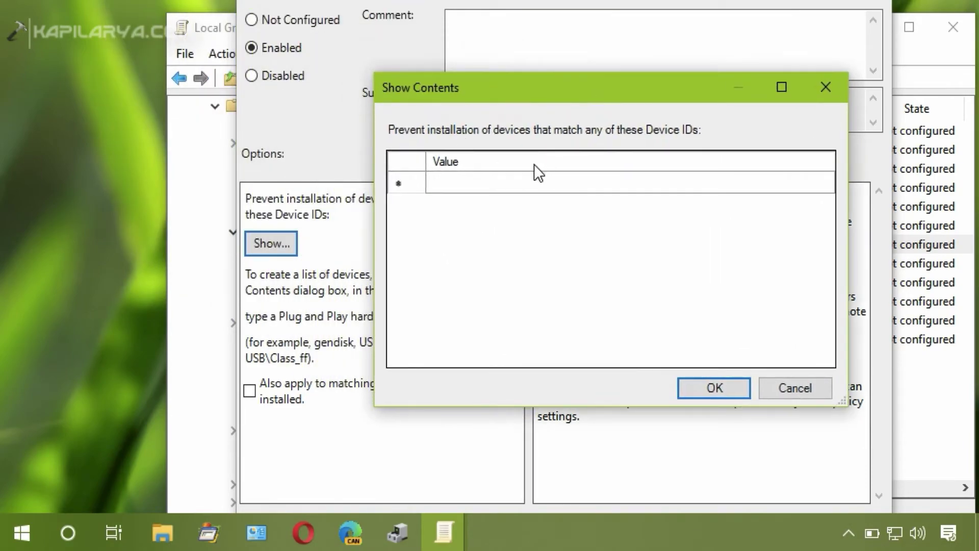
Step: Paste PCI\VEN_8086&DEV_100E&SUBSYS_001E8086 as a blocked device ID and confirm the list with OK
left_click(469, 186)
left_click(469, 186)
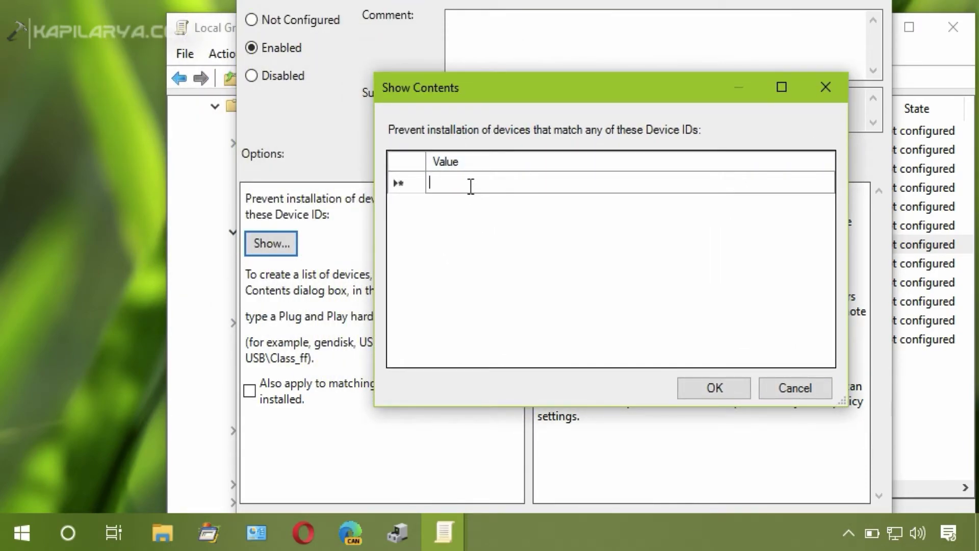
type("PCI\\VEN_8086&DEV_100E&SUBSYS_001E8086")
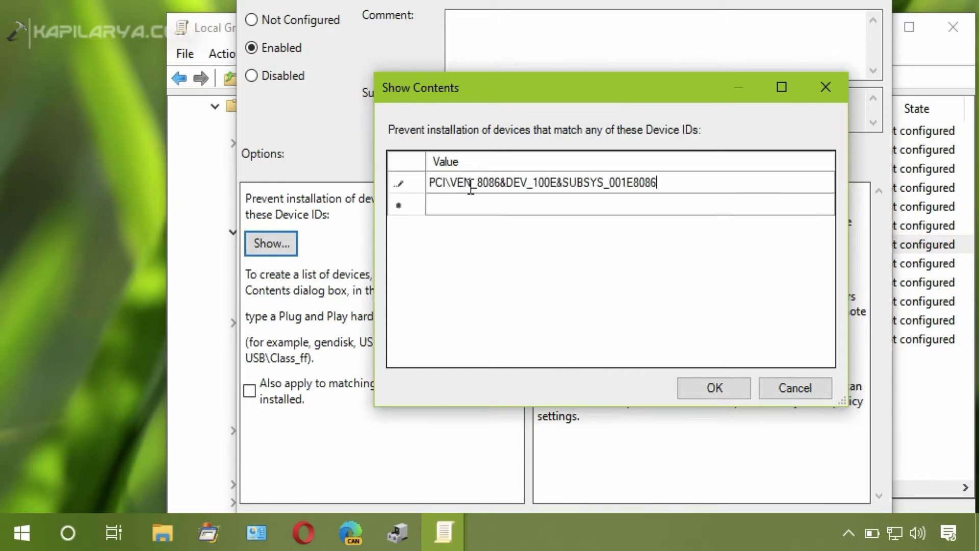
left_click(531, 210)
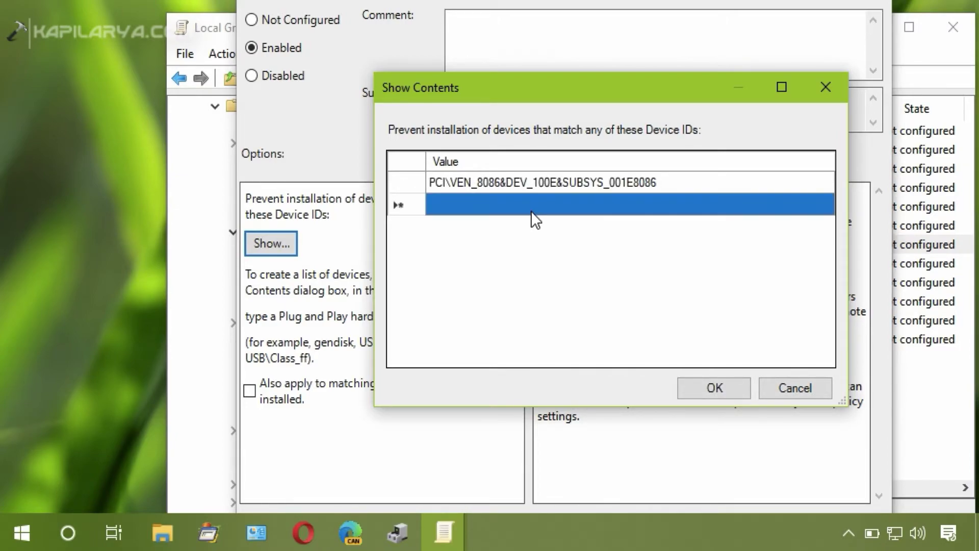
left_click(587, 183)
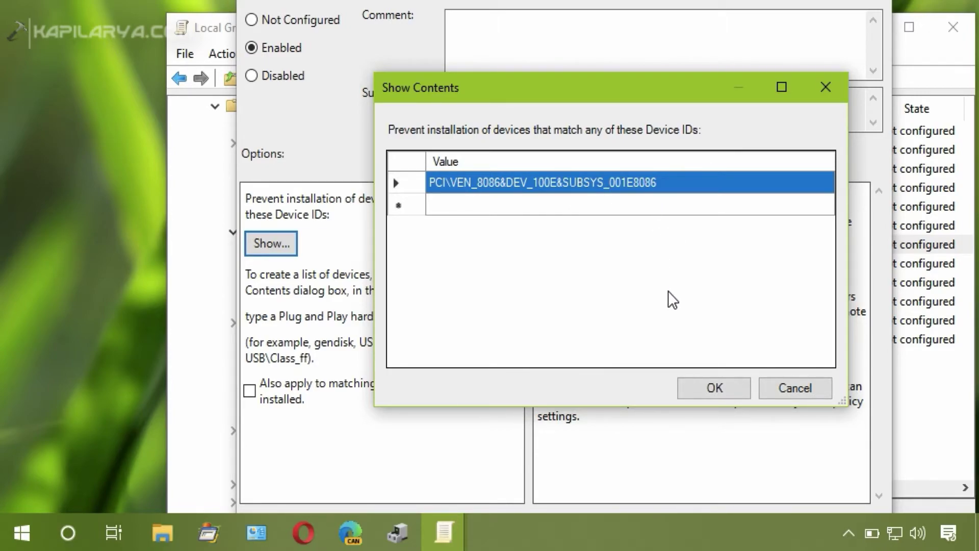
left_click(692, 395)
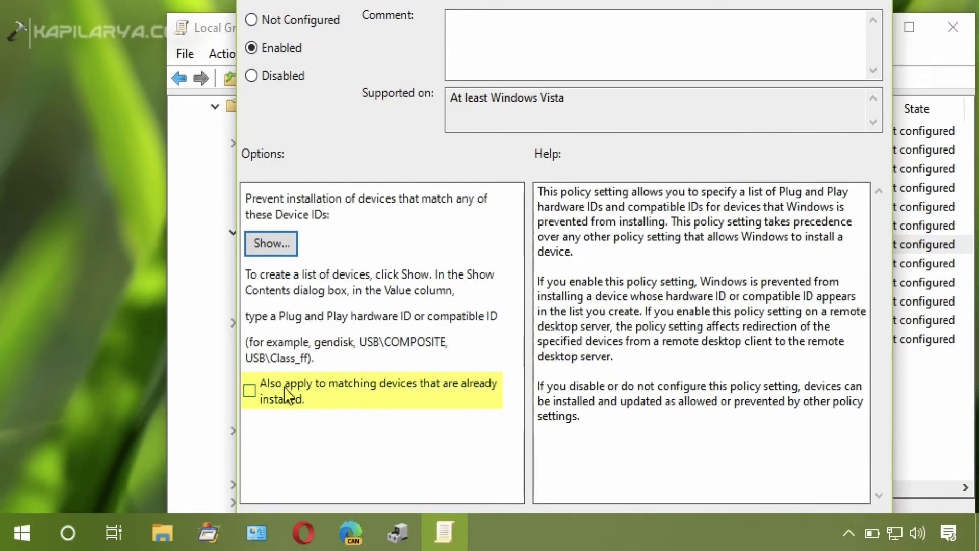
Step: Tick 'Also apply to matching devices that are already installed', then Apply and OK the policy
left_click(249, 392)
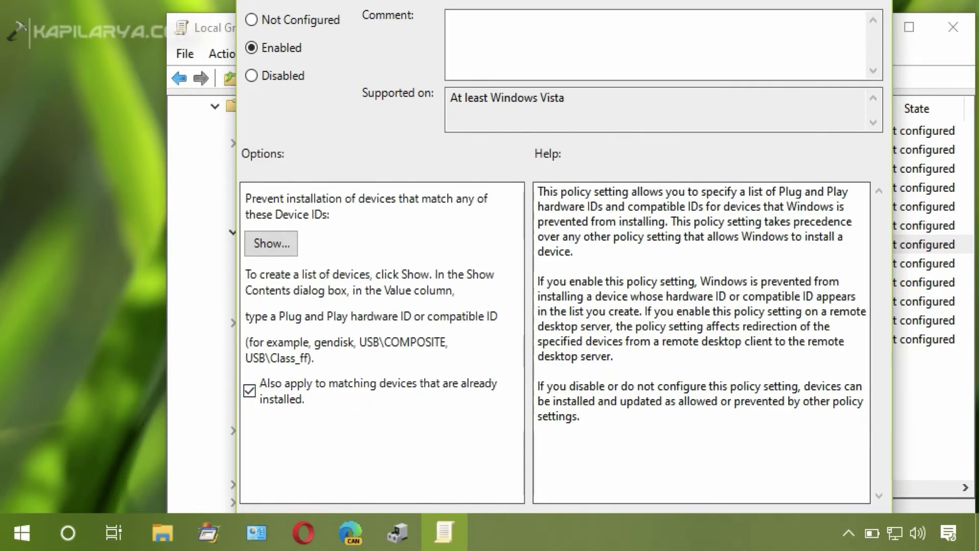
mouse_move(468, 154)
left_mouse_down()
mouse_move(447, 144)
mouse_move(399, 82)
left_mouse_up()
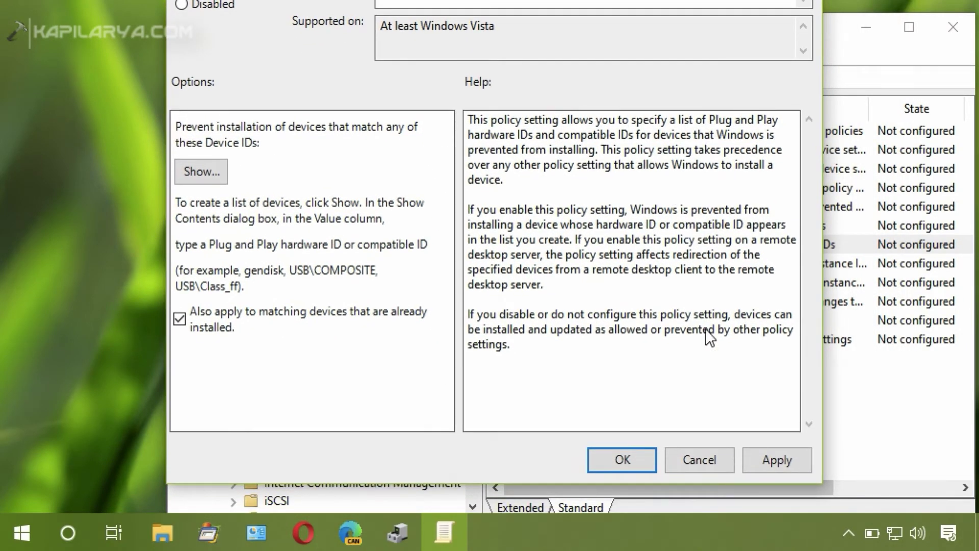
left_click(765, 459)
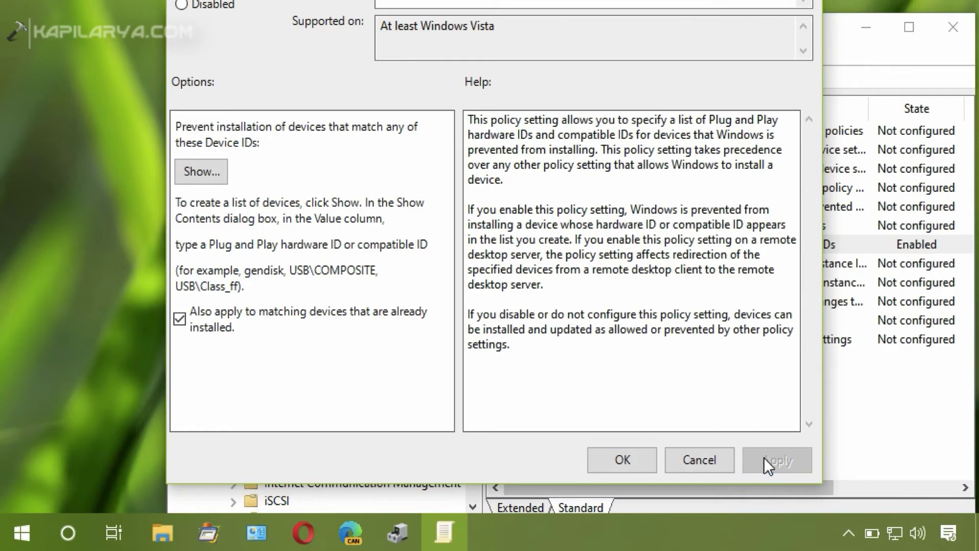
left_click(653, 459)
left_click(675, 384)
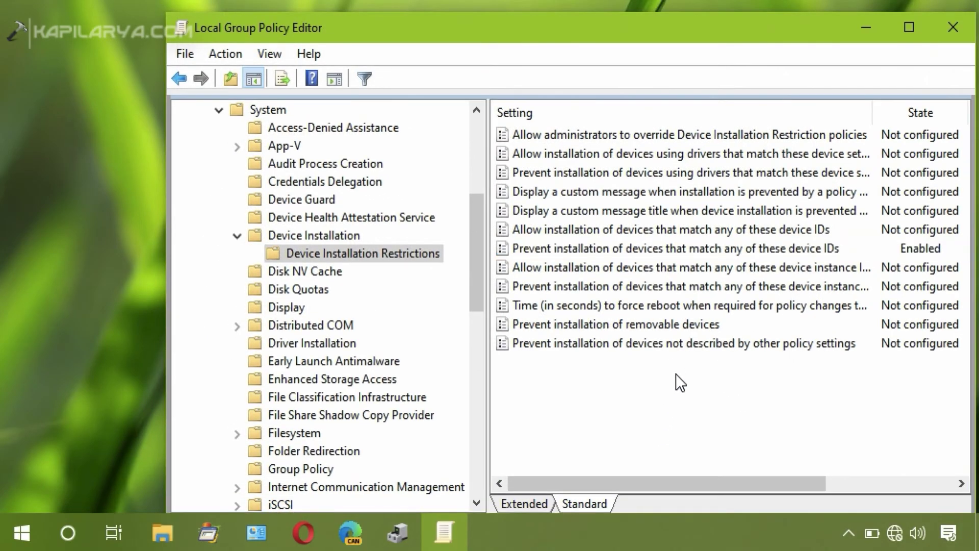
Step: Select the device-ID prevention policy row to confirm it reads Enabled
left_click(592, 249)
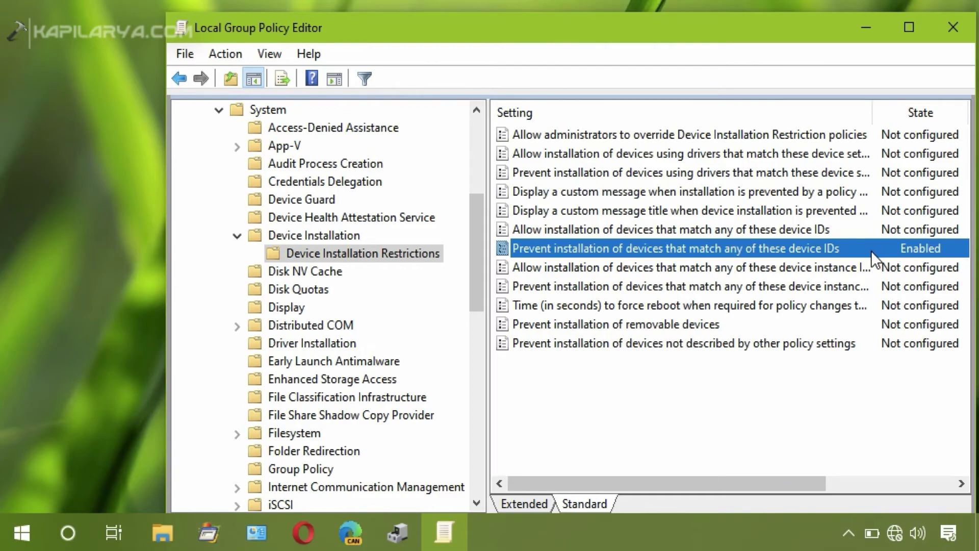
Step: Close the Group Policy Editor and run 'gpupdate /force' from the Run dialog
left_click(954, 30)
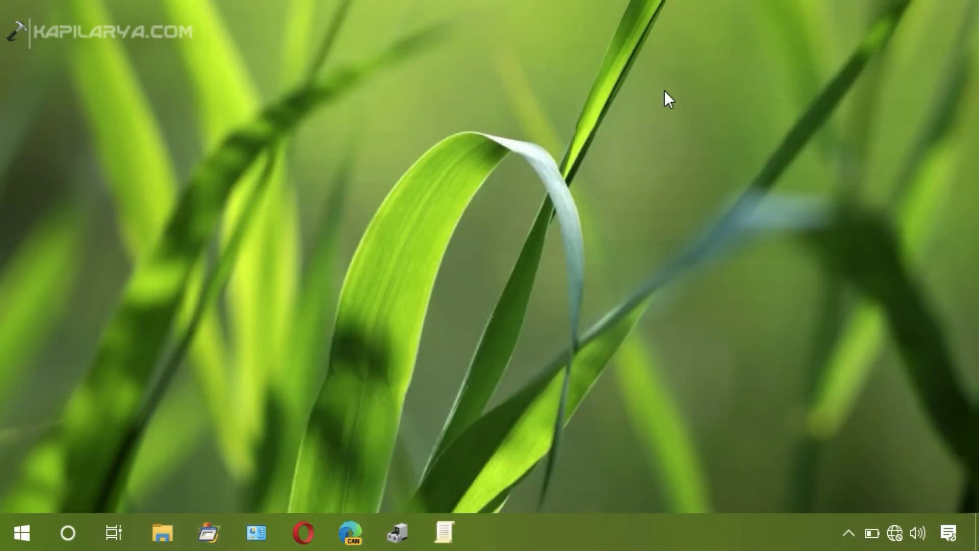
right_click(9, 543)
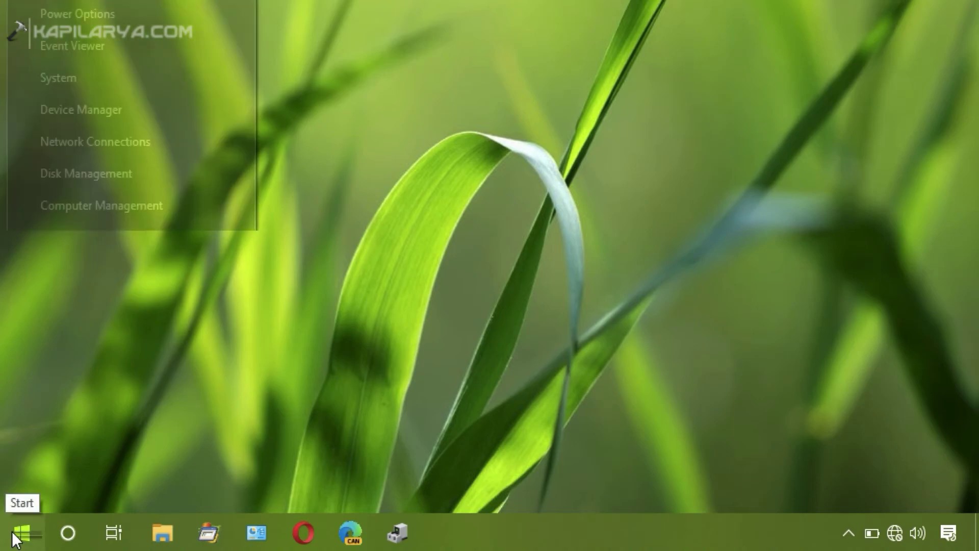
left_click(48, 436)
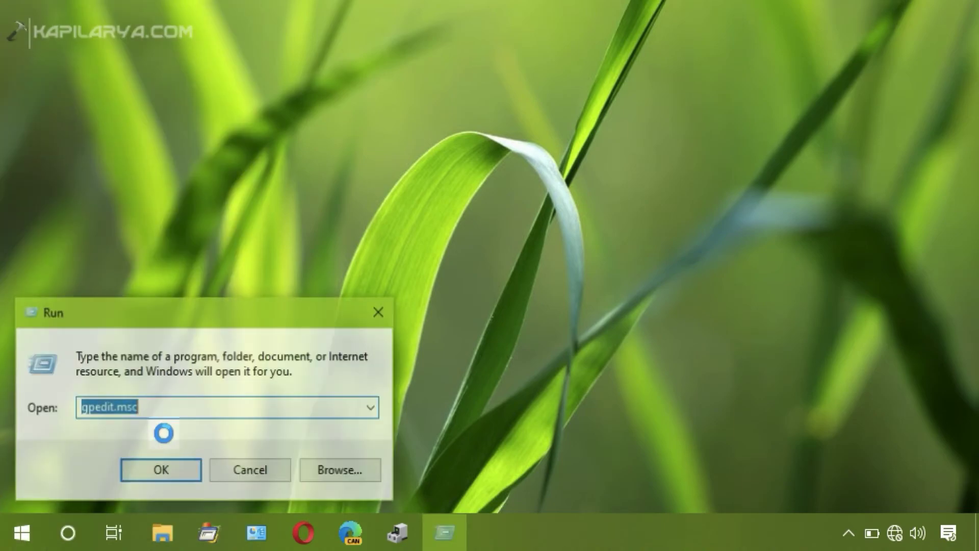
type("gpe")
key("BackSpace")
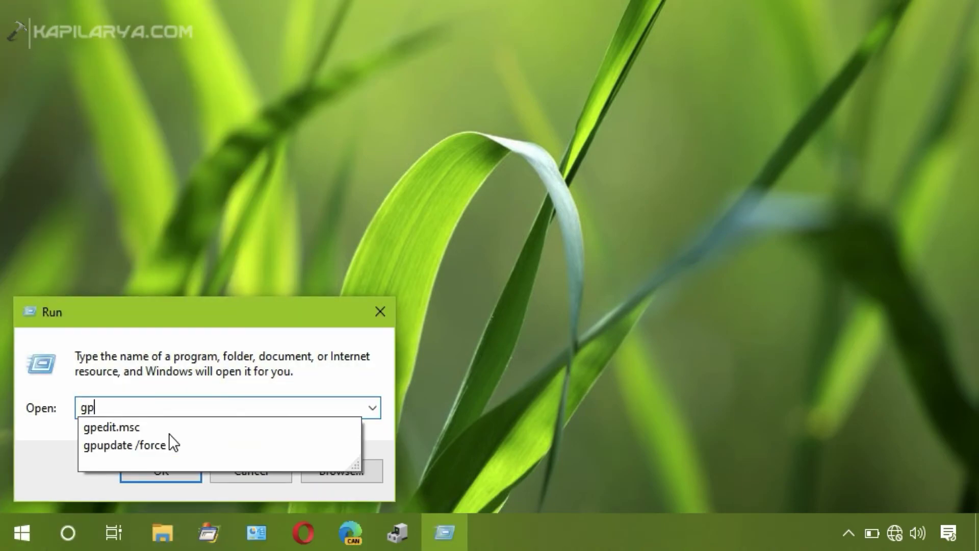
type("up")
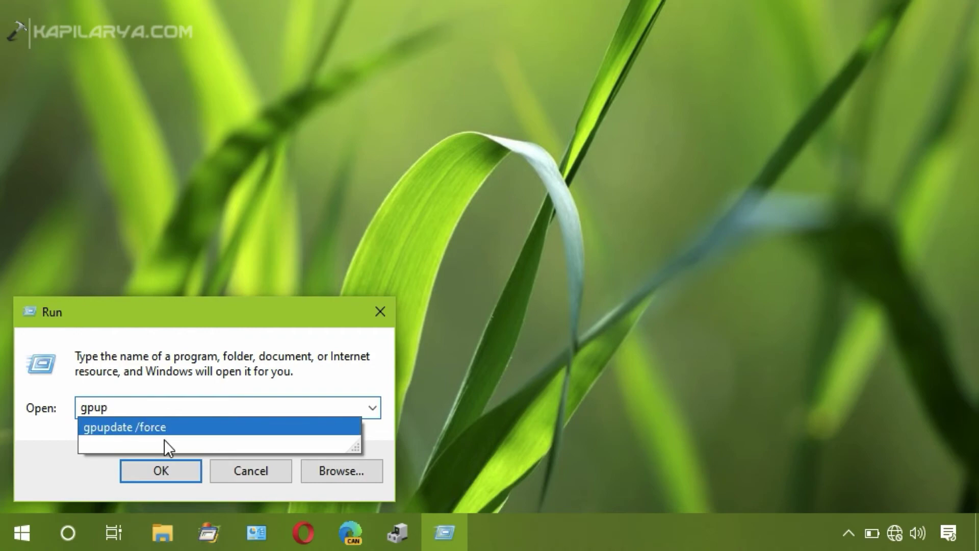
left_click(129, 432)
left_click(129, 465)
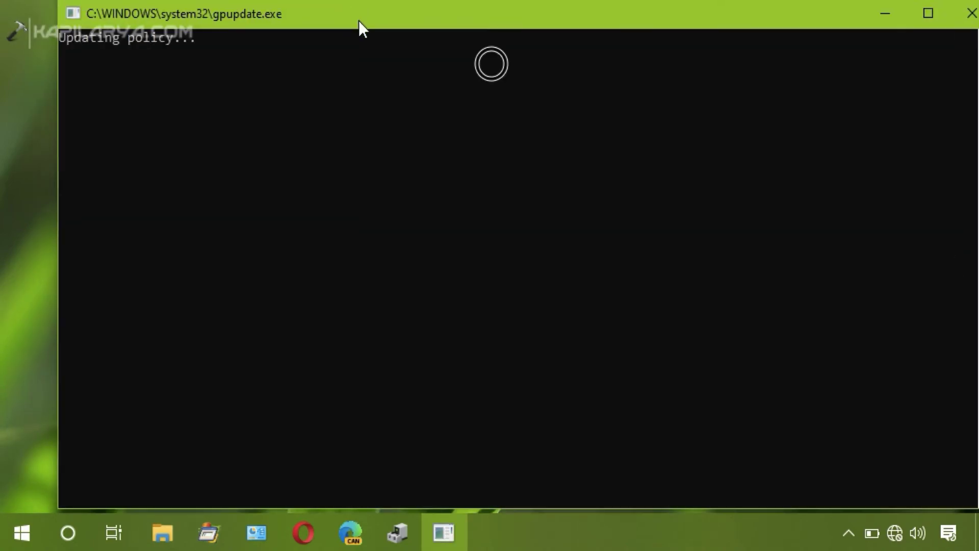
Step: Move the gpupdate console into view and let the forced policy update finish
left_click_drag(361, 26, 376, 56)
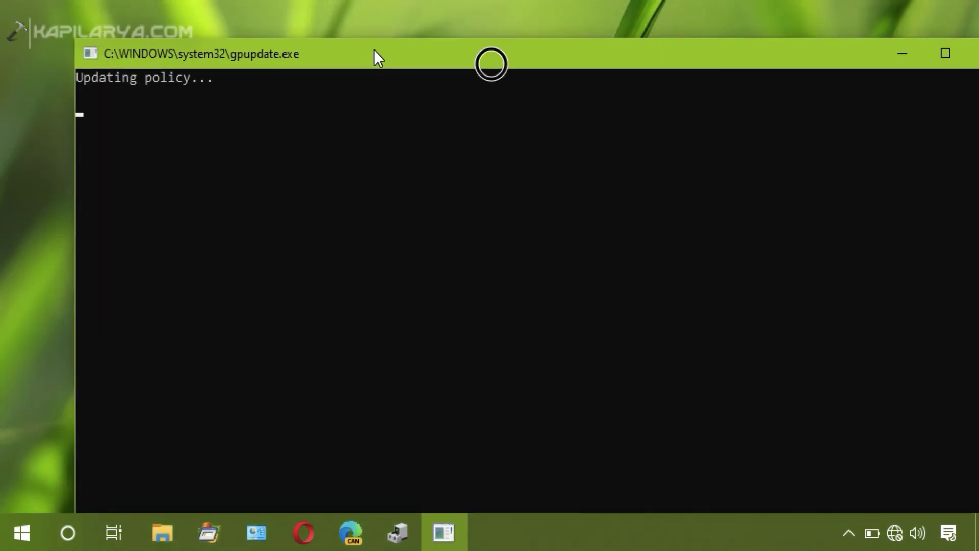